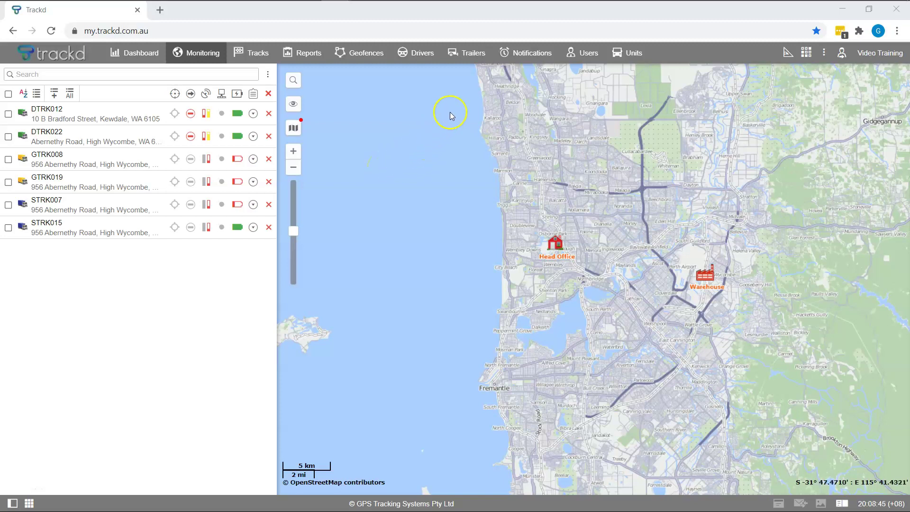
Step: Open the Trailers tab, glance at the Groups view, and return to the individual trailers list
click(484, 56)
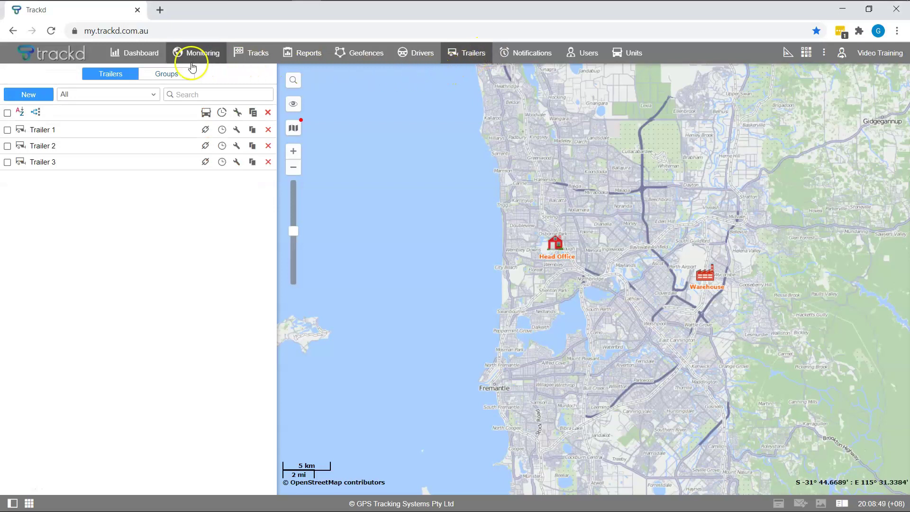
click(131, 74)
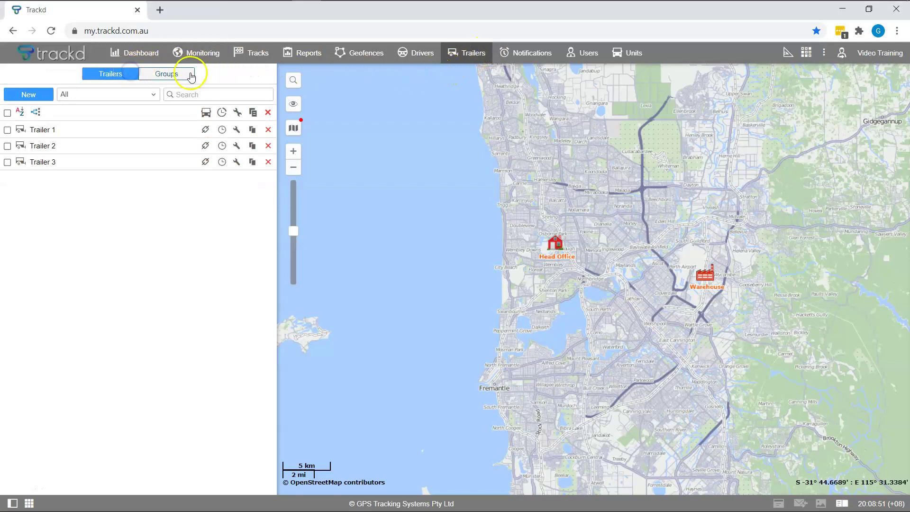
click(189, 73)
click(134, 77)
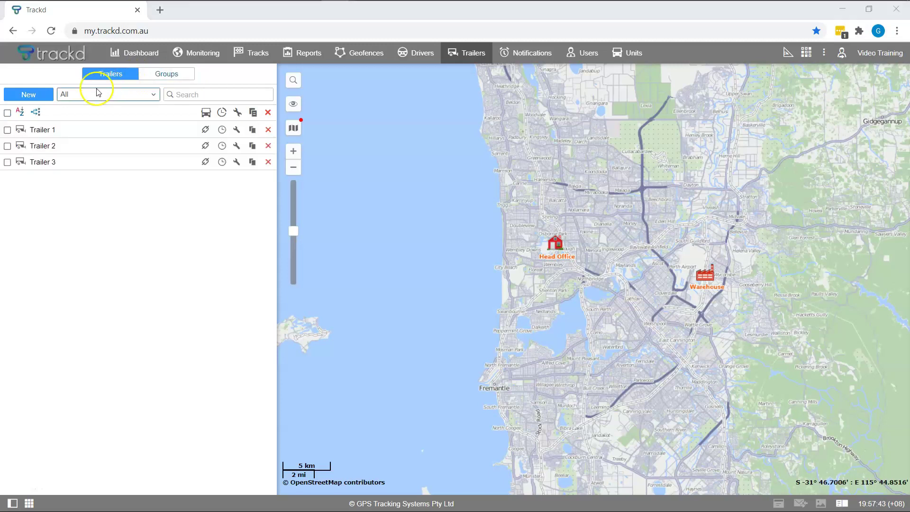
Step: Show only Trailer 1 and Trailer 2 on the map
click(7, 113)
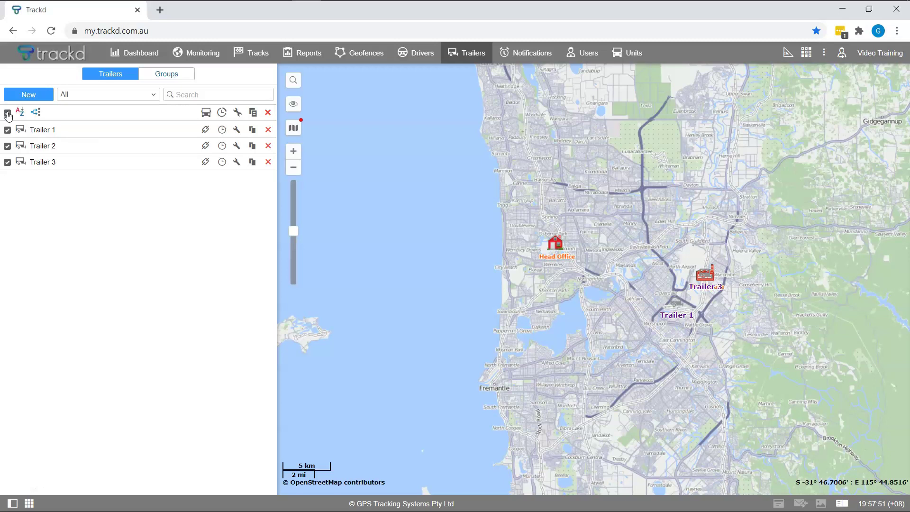
click(7, 114)
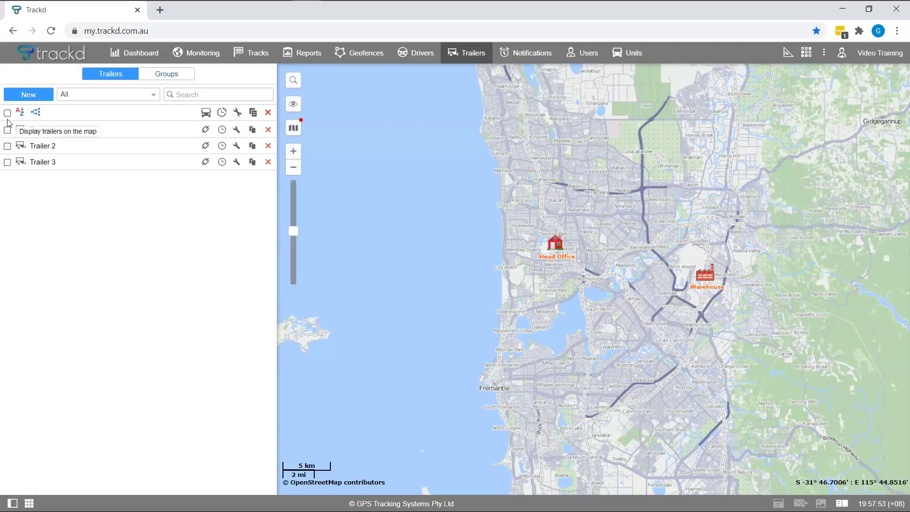
click(7, 131)
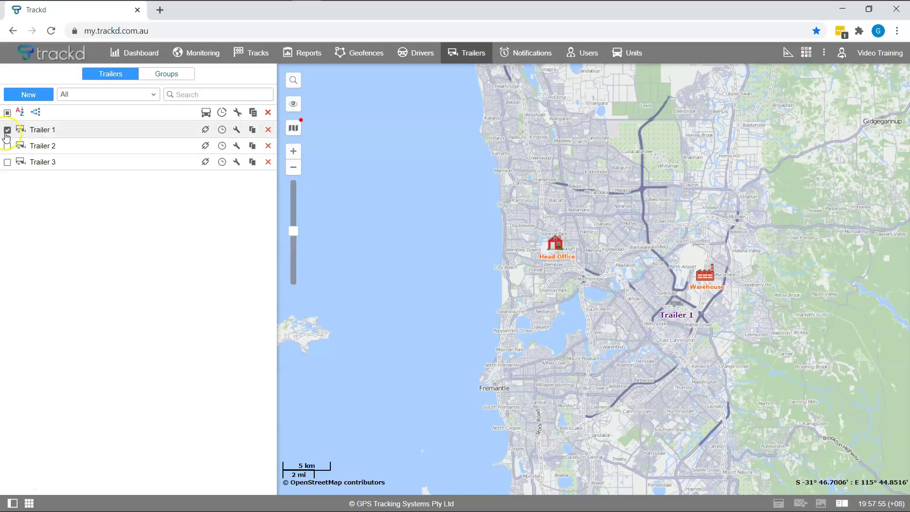
click(7, 147)
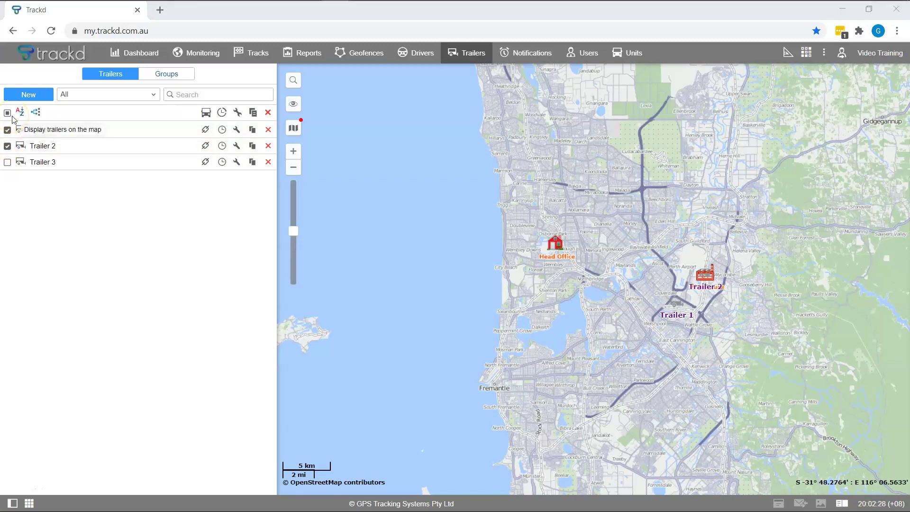
Step: Sort the trailers by name and leave the filter showing all trailers
click(22, 117)
click(153, 97)
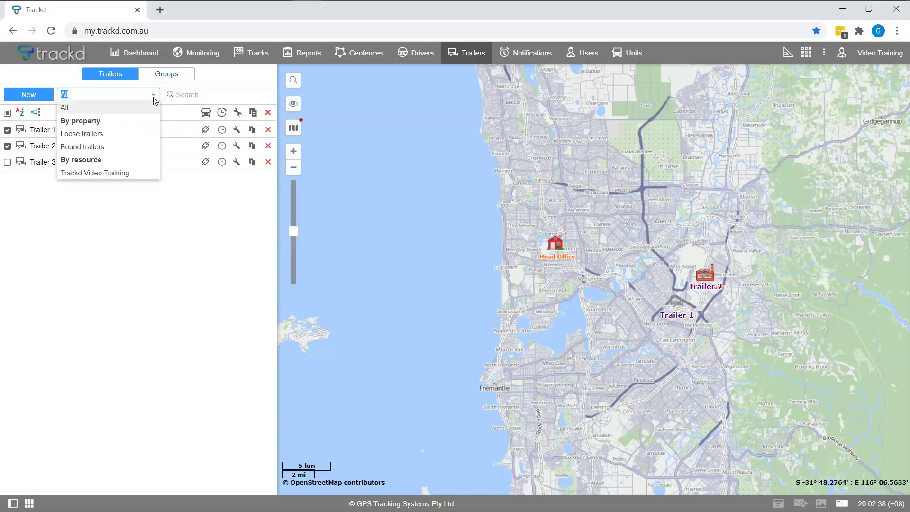
click(153, 98)
click(203, 94)
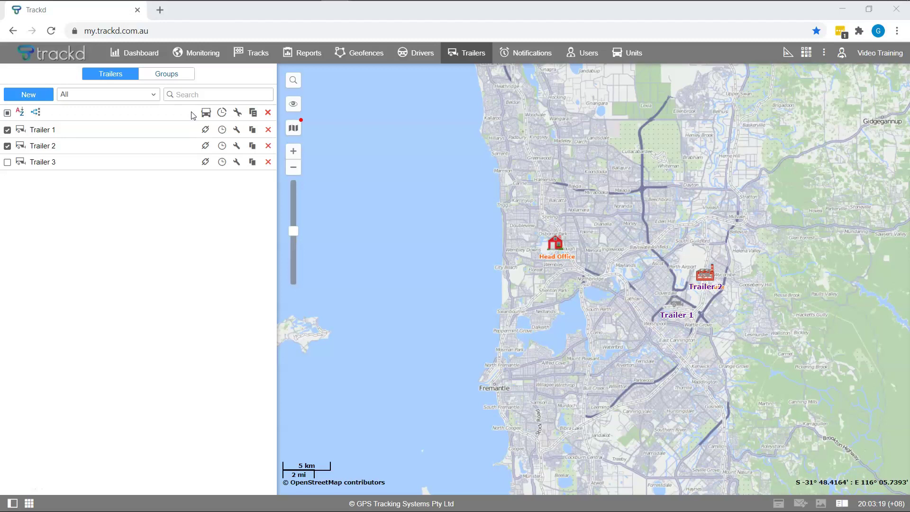
click(205, 129)
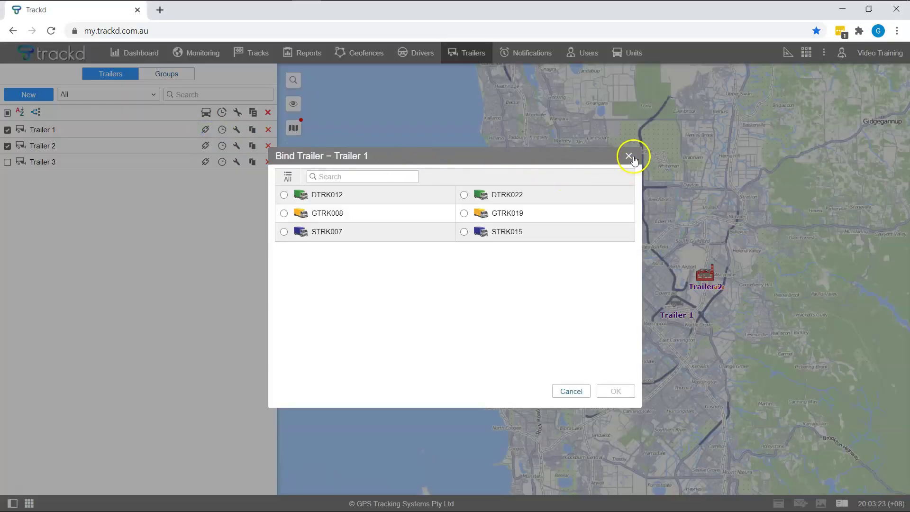
click(630, 157)
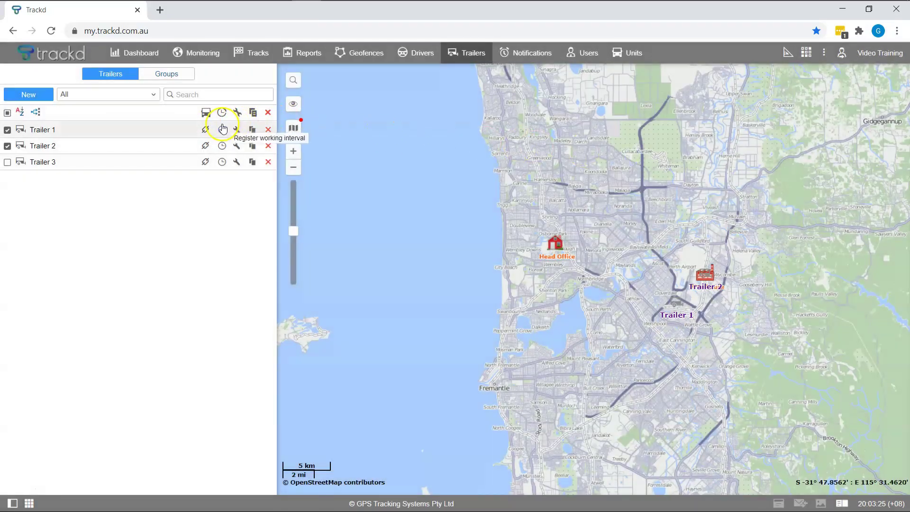
click(222, 129)
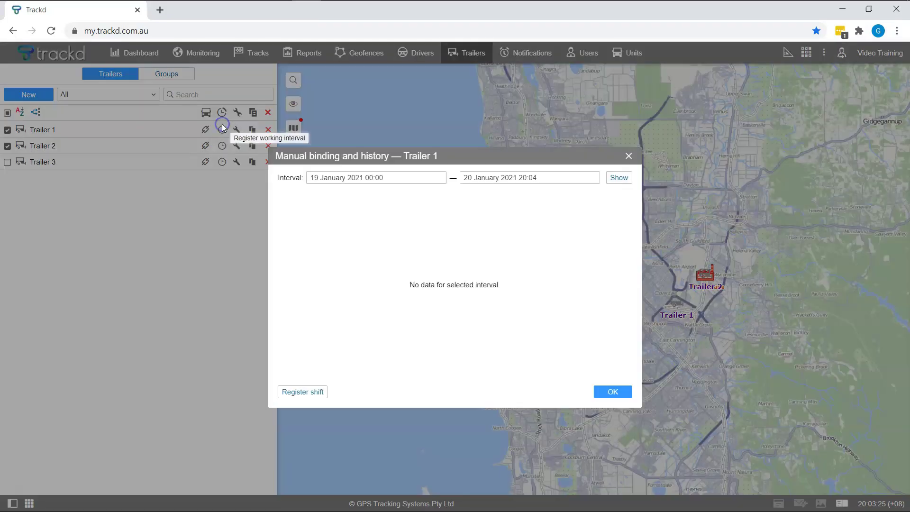
click(628, 157)
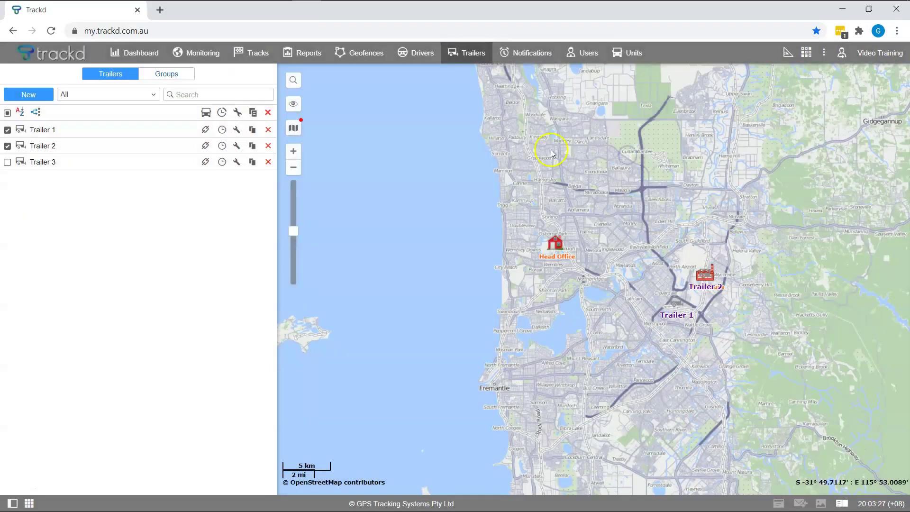
click(237, 130)
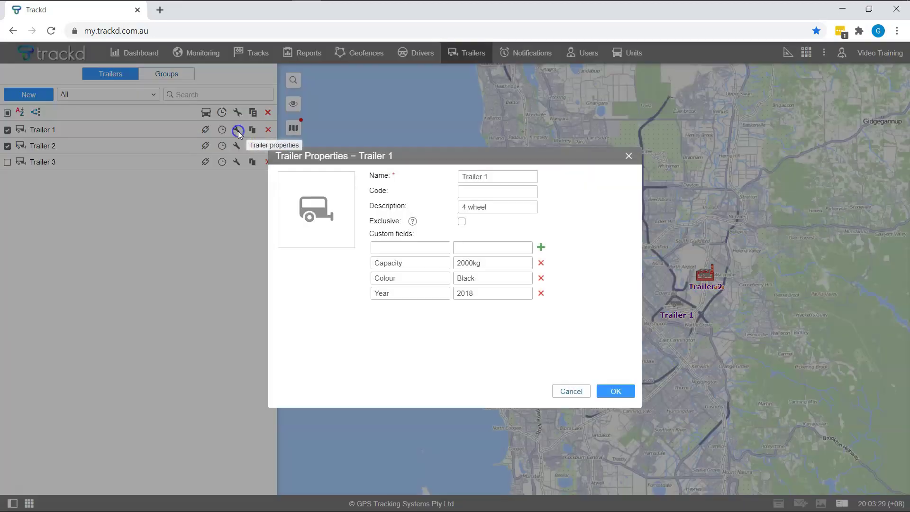
click(628, 156)
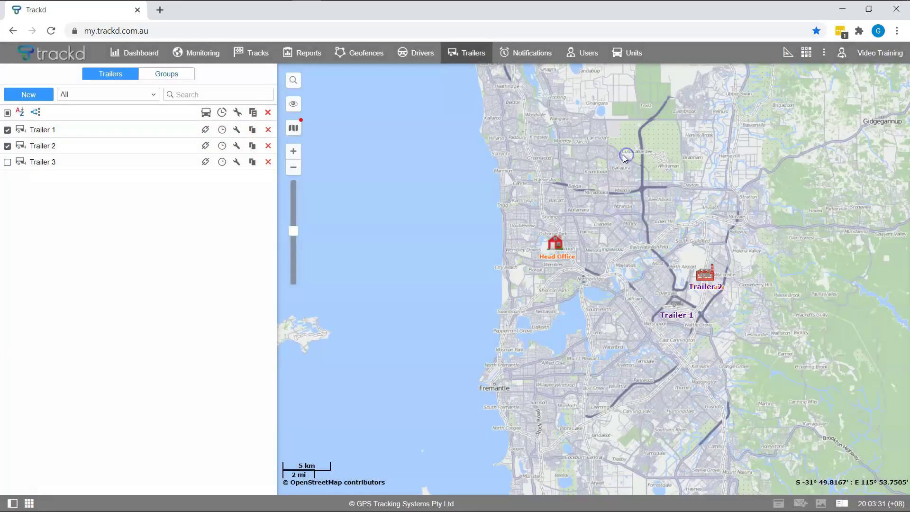
click(252, 130)
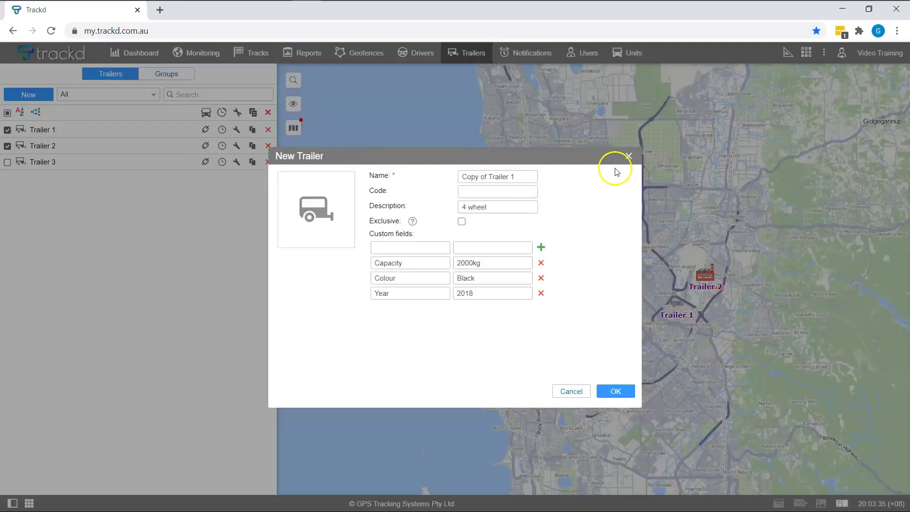
click(628, 155)
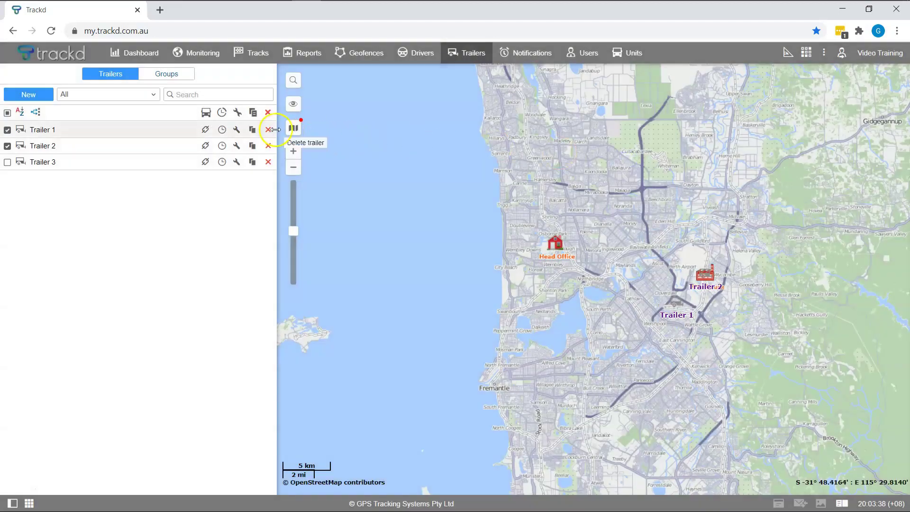
click(268, 130)
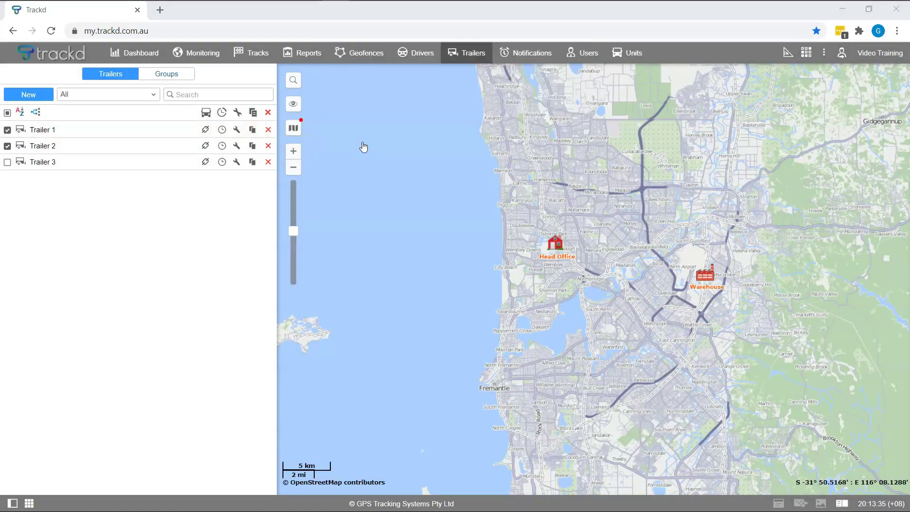
click(61, 75)
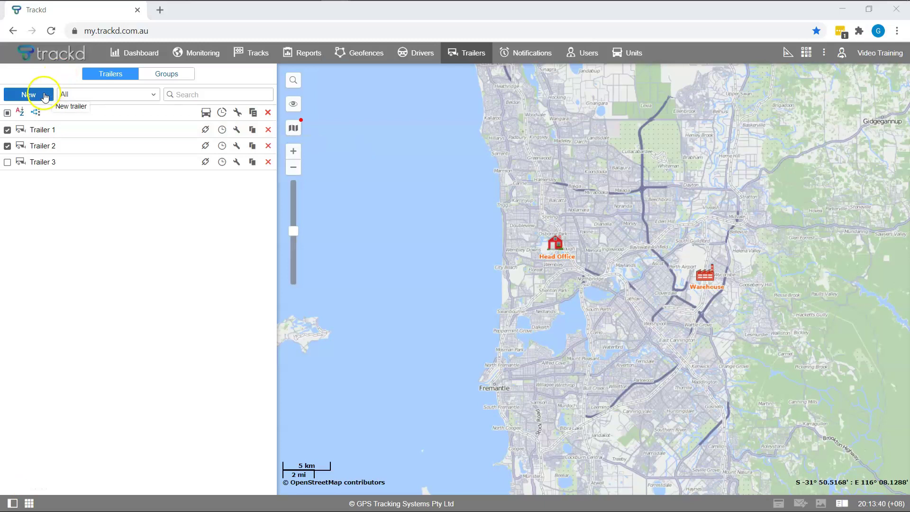
Step: Create a new trailer named 'Trailer 4' with description '8 wheel', skipping the picture
click(45, 96)
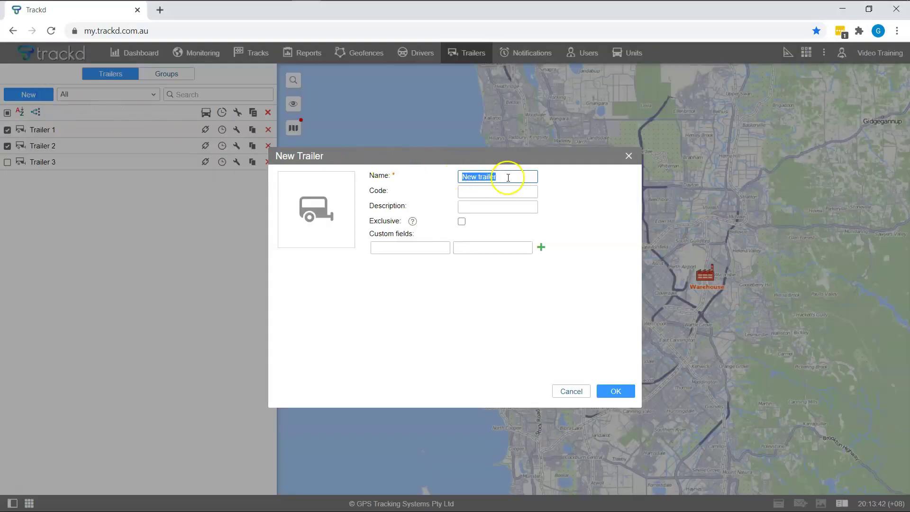
text(Trailer 4)
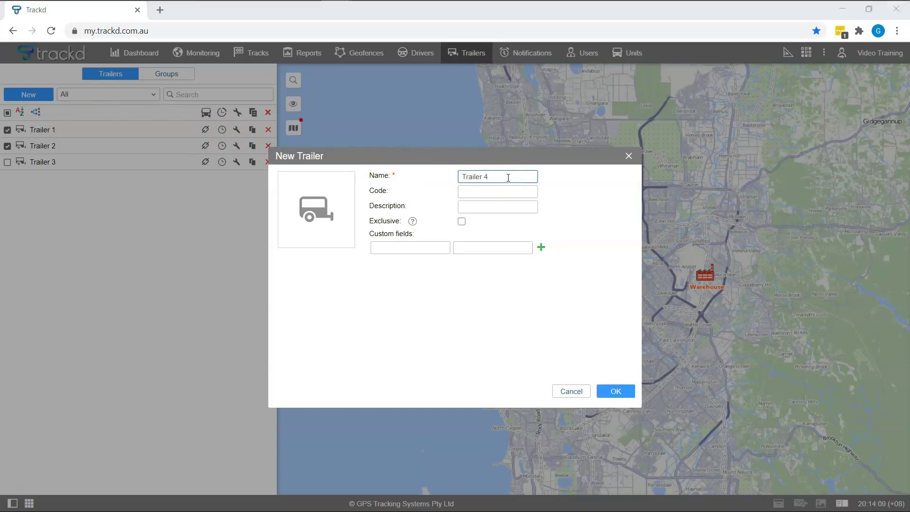
click(515, 176)
click(317, 207)
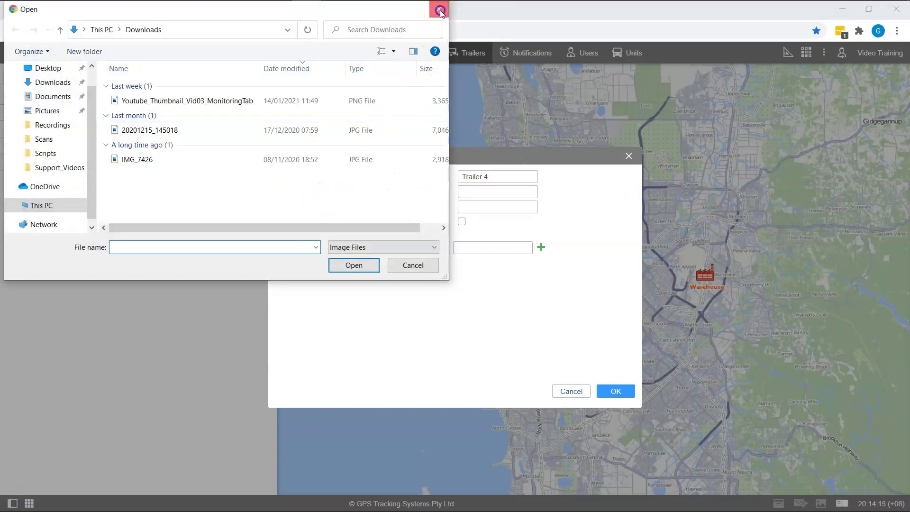
click(438, 9)
click(461, 190)
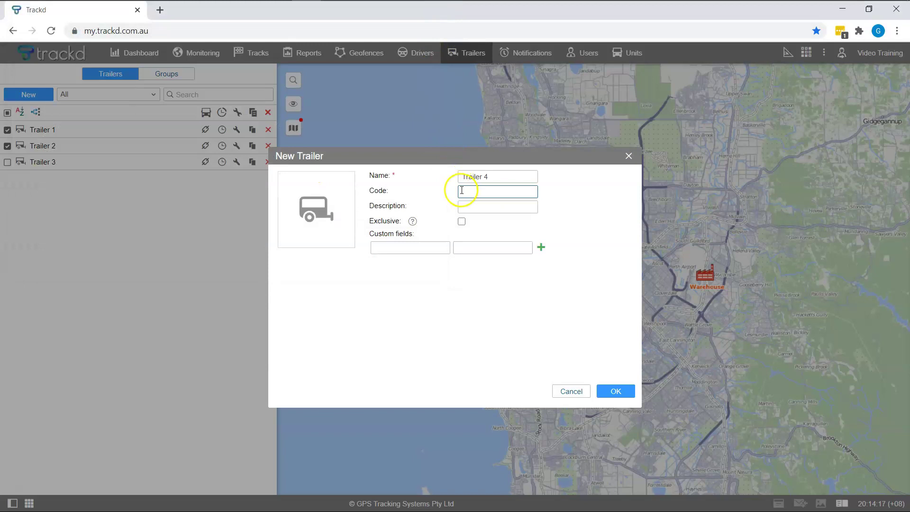
click(461, 190)
click(471, 206)
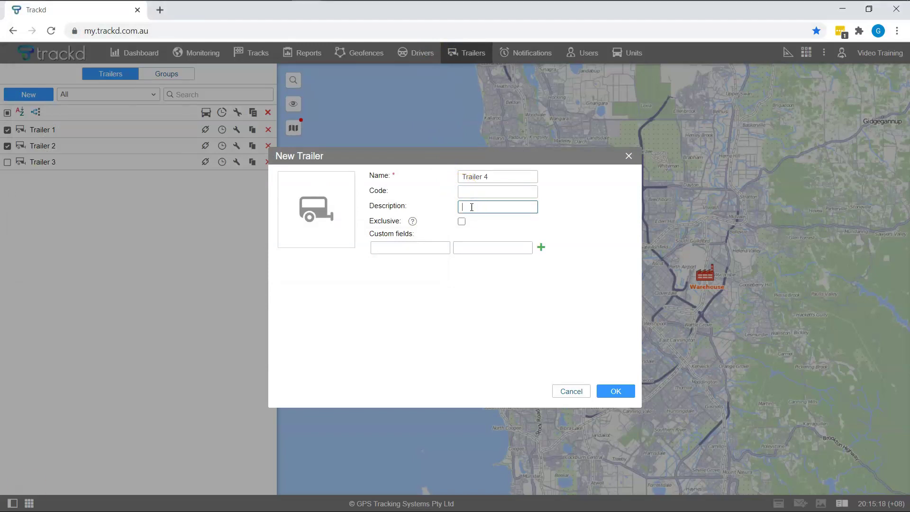
text(8 wheel)
Step: Add custom fields Year 2018, Colour Red and Capacity 6000kg, then save the trailer
click(401, 246)
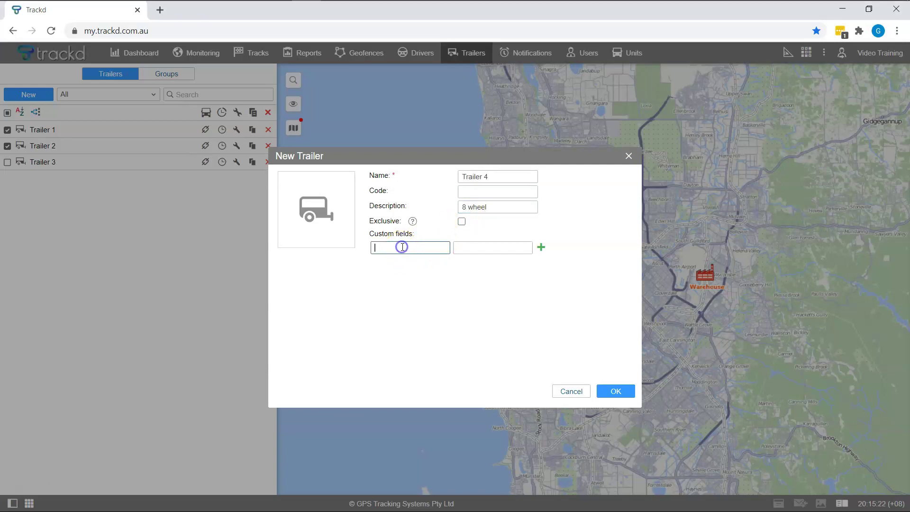
text(Year)
key(Tab)
text(2018)
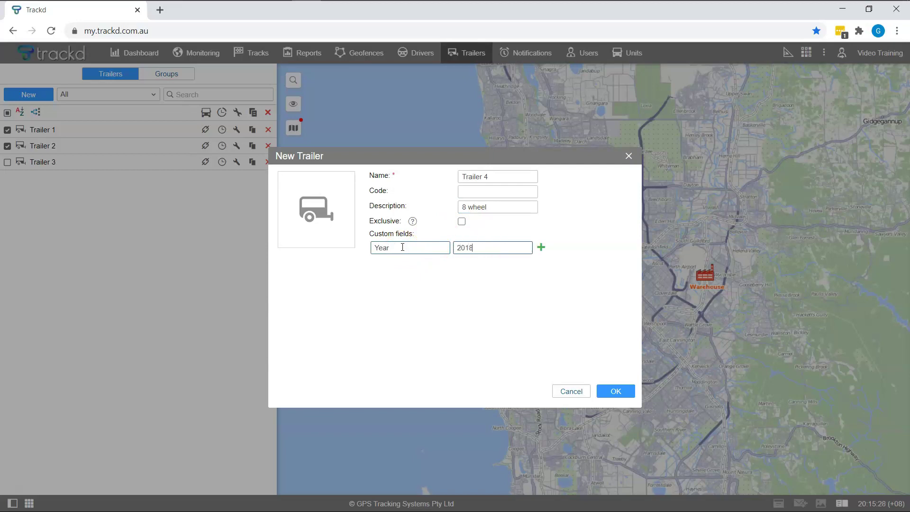
click(540, 247)
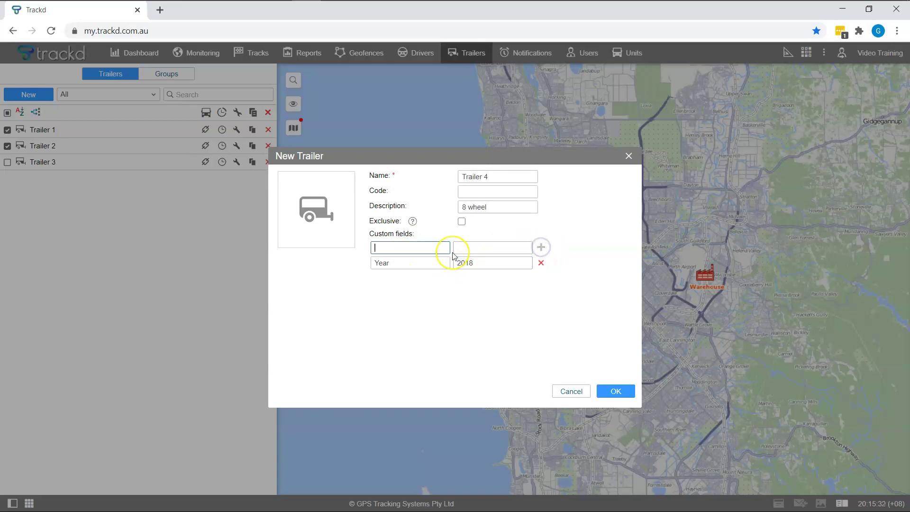
text(Colour)
key(Tab)
text(Red)
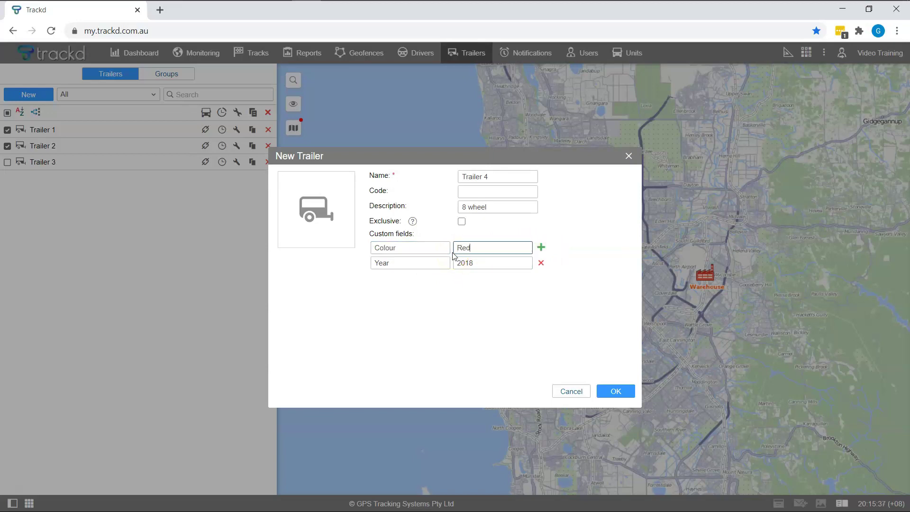
click(540, 247)
text(Capacity)
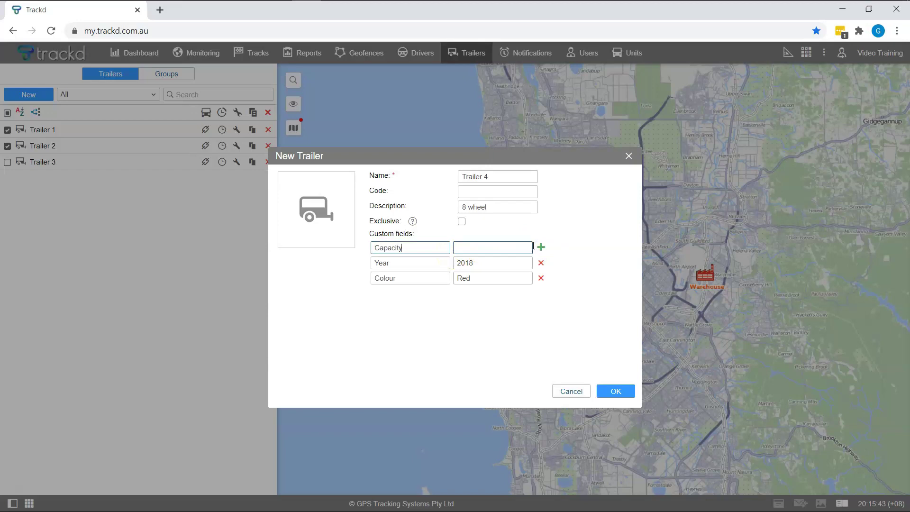
key(Tab)
text(6000kg)
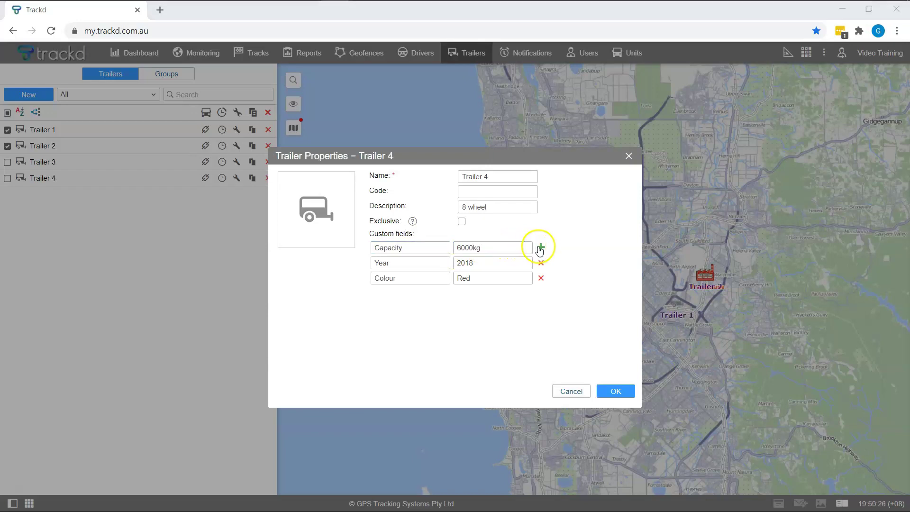
click(540, 247)
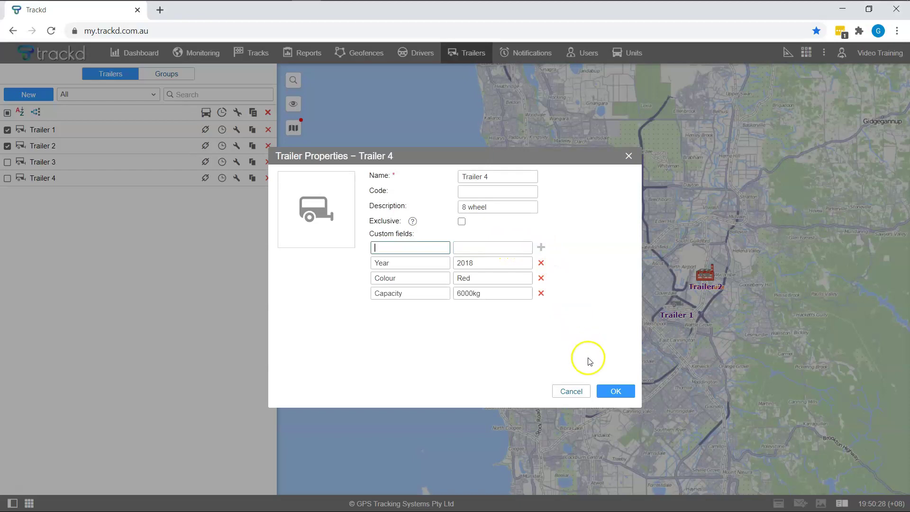
click(617, 391)
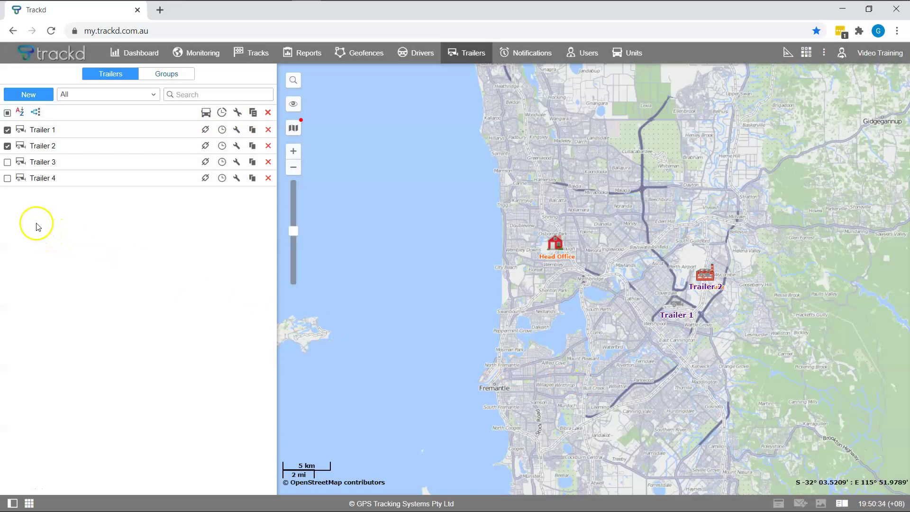
Step: Tick Trailer 4 so it appears on the map and view its info card
click(8, 180)
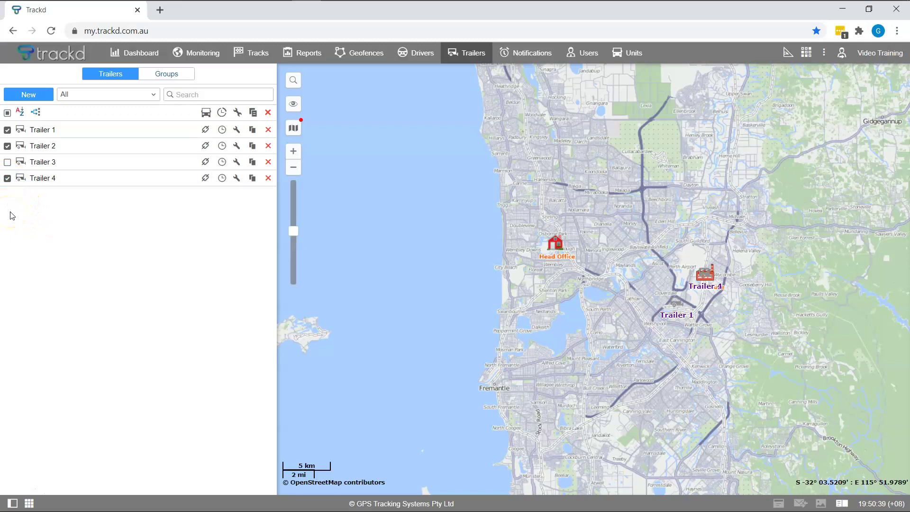
click(10, 196)
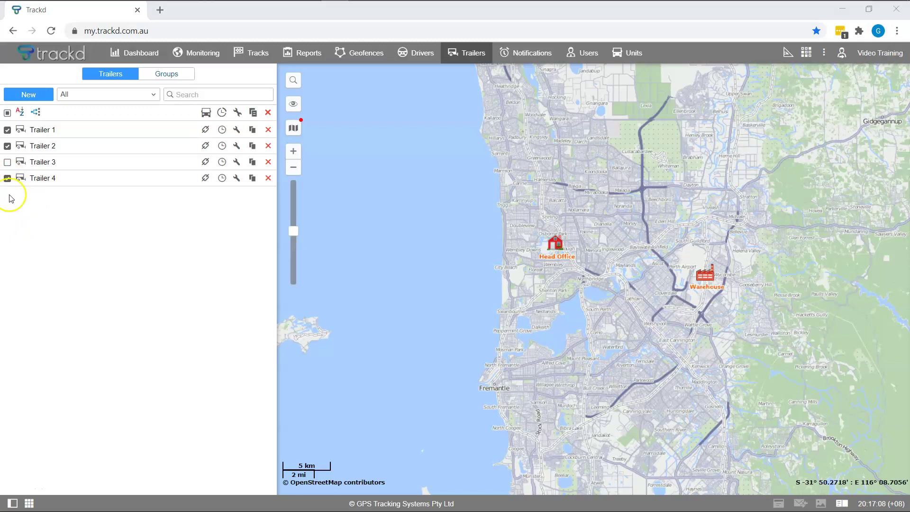
mouse_move(53, 179)
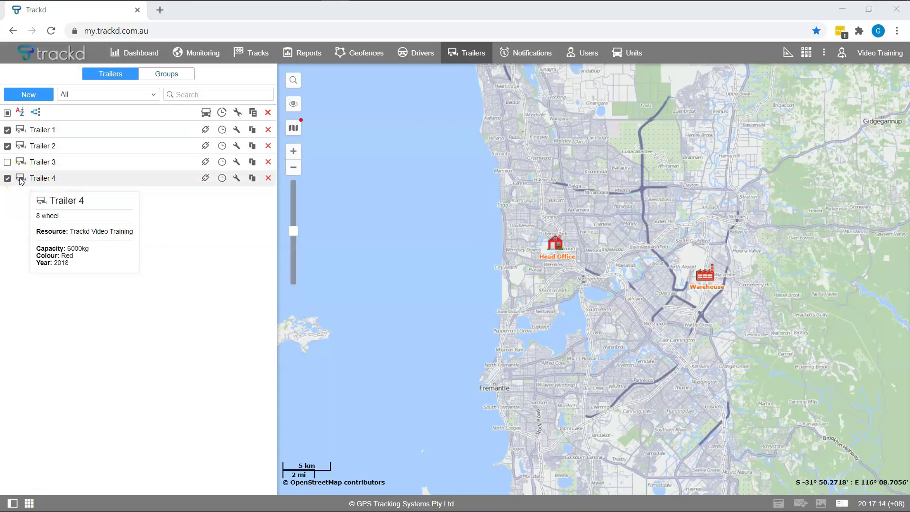
click(204, 206)
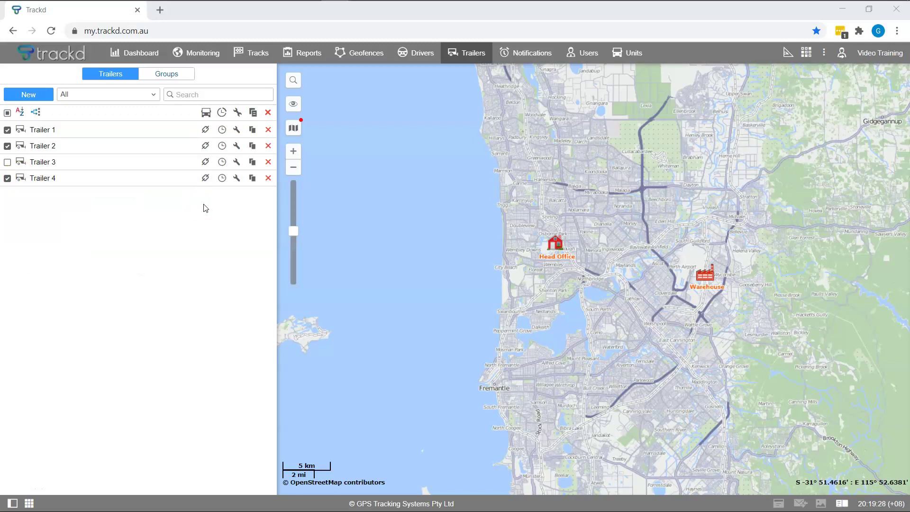
Step: Bind Trailer 3 to unit GTRK008 and confirm
click(206, 162)
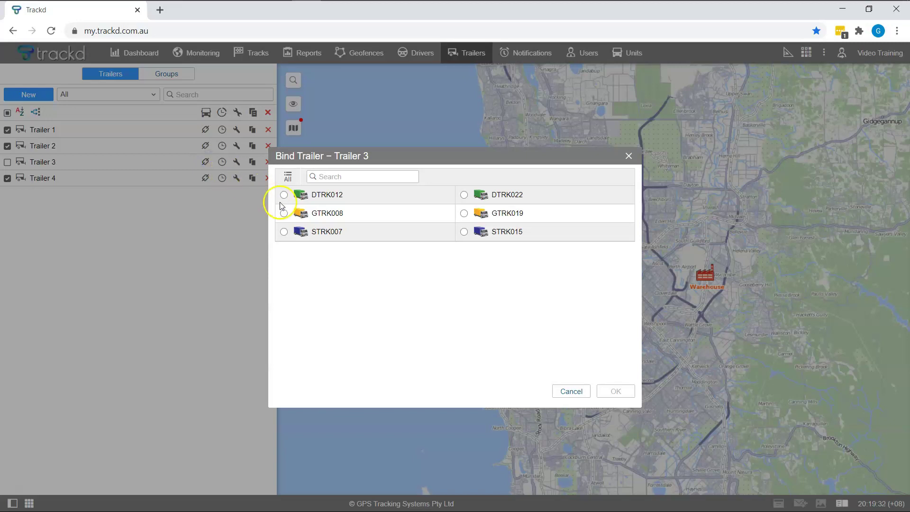
click(284, 213)
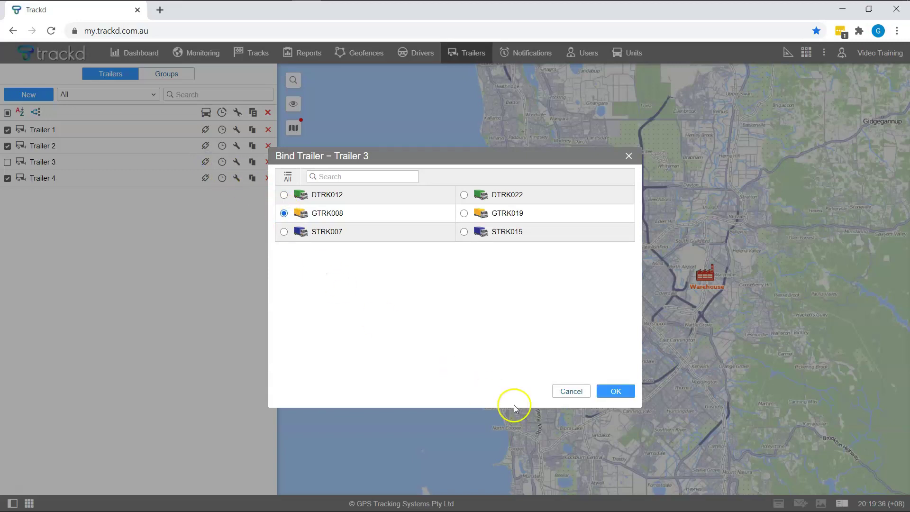
click(610, 392)
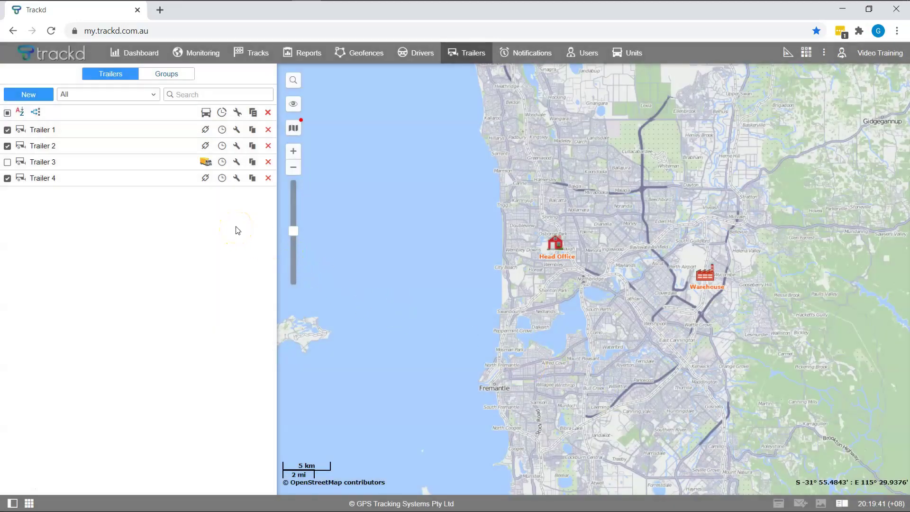
mouse_move(209, 167)
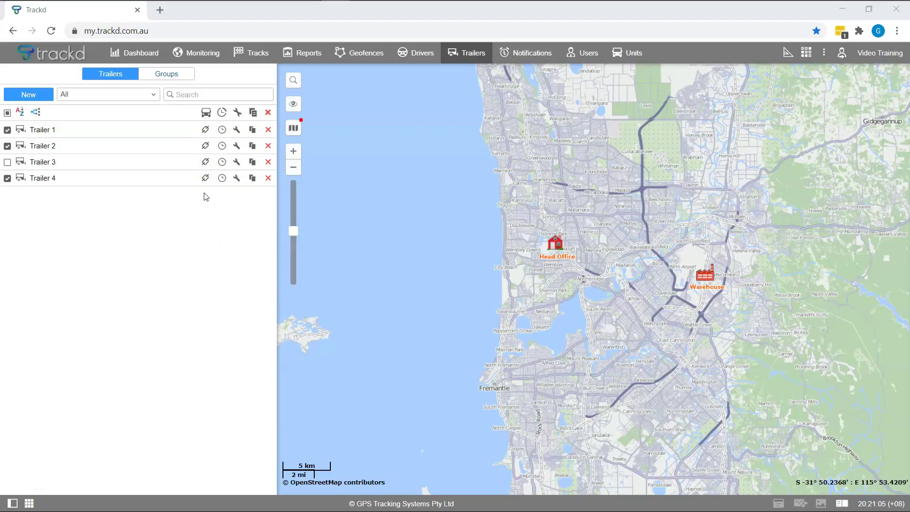
Step: Open Trailer 4's binding history and show the interval 18 January 2021, 06:00–10:00
click(222, 179)
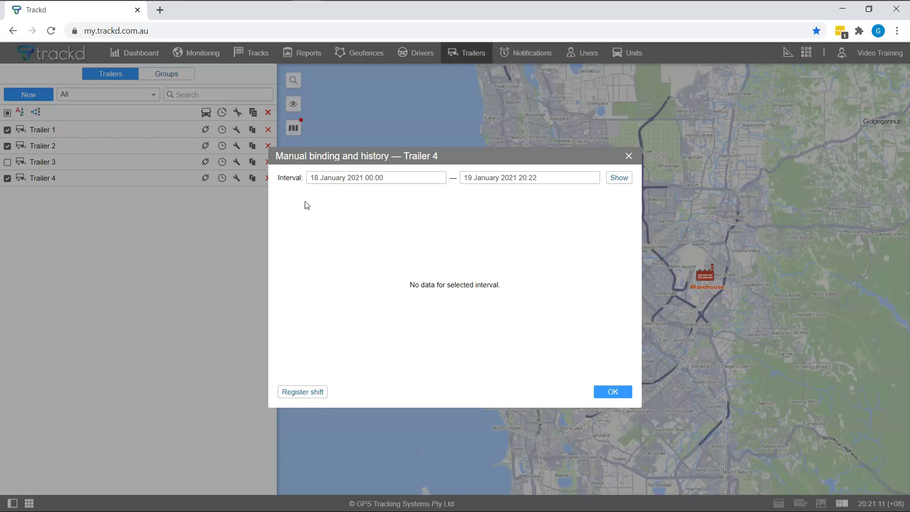
click(317, 226)
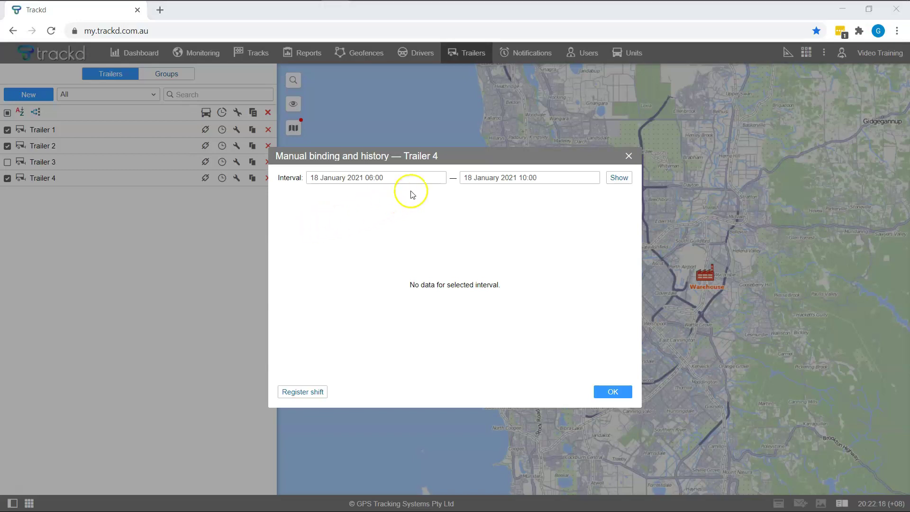
click(421, 178)
click(566, 177)
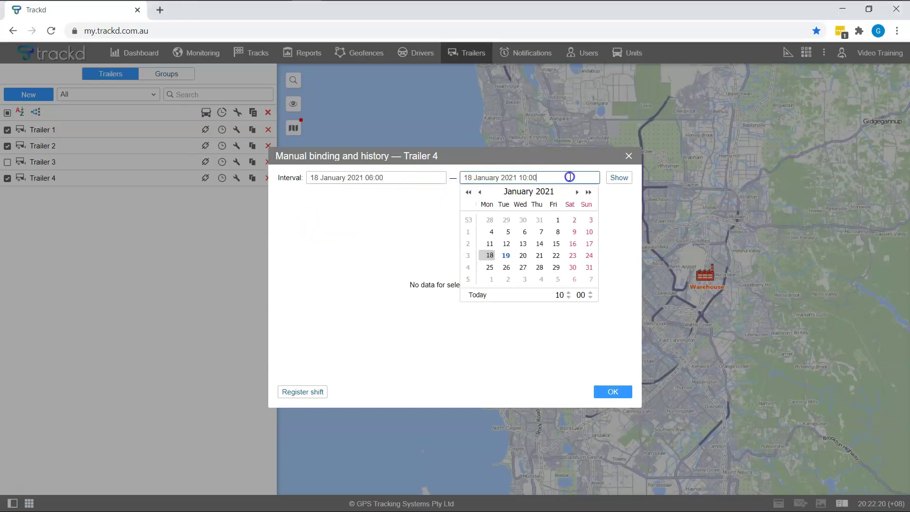
click(618, 178)
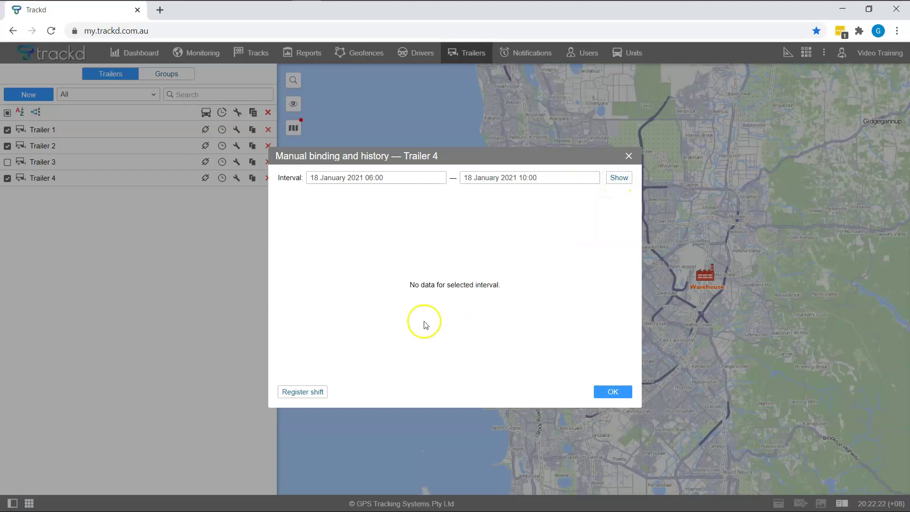
Step: Start a shift registration for Trailer 4 with unit DTRK022
click(304, 392)
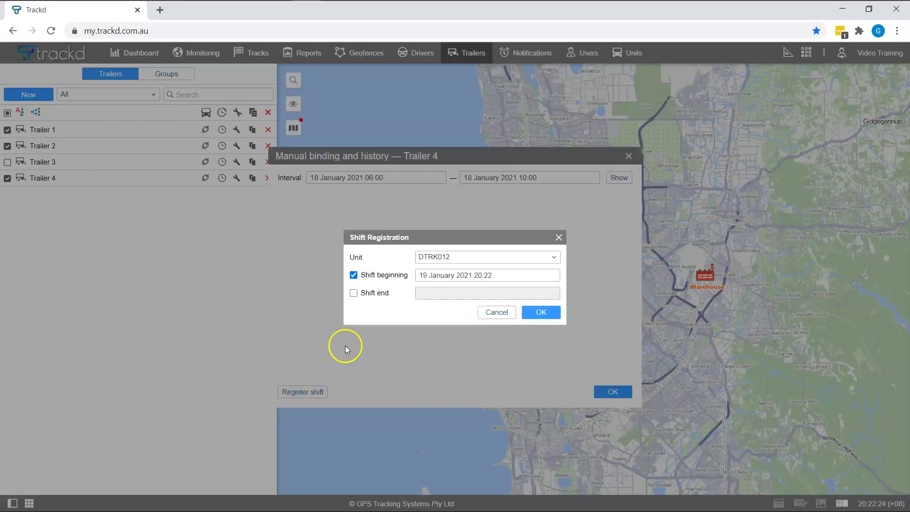
click(554, 257)
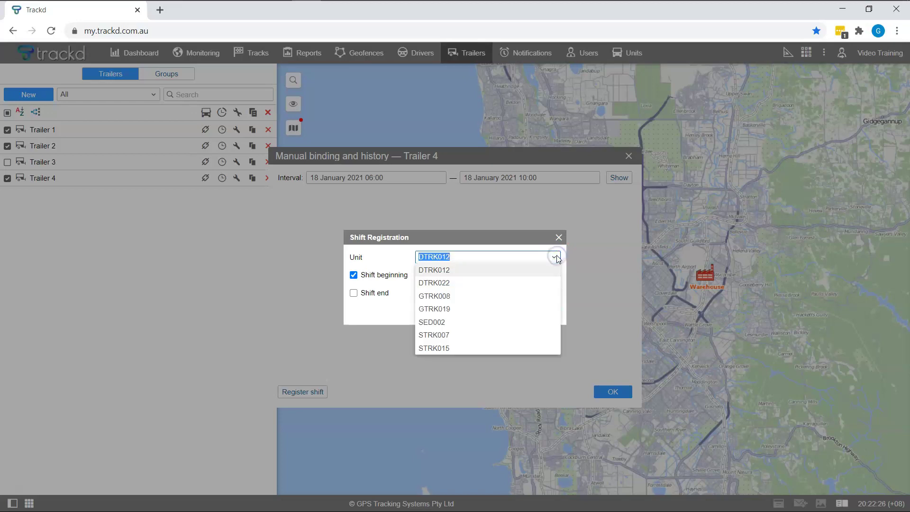
click(531, 282)
click(543, 252)
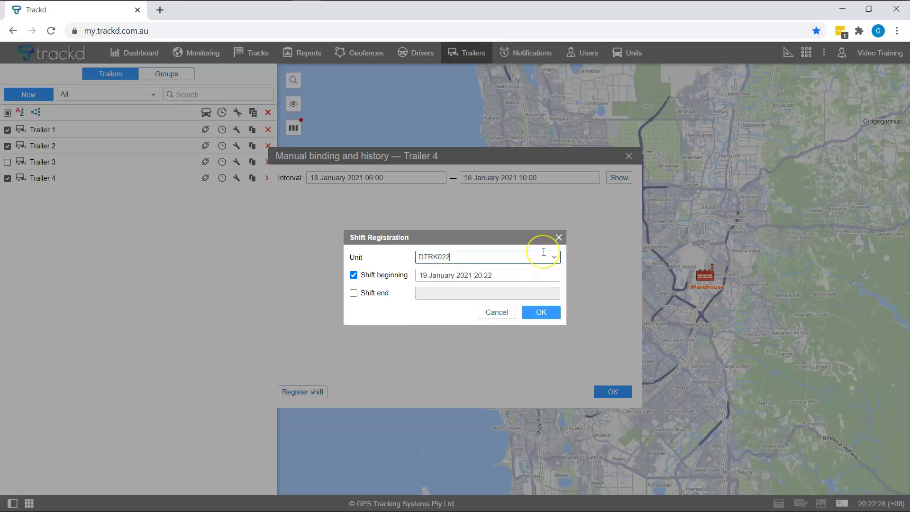
click(404, 259)
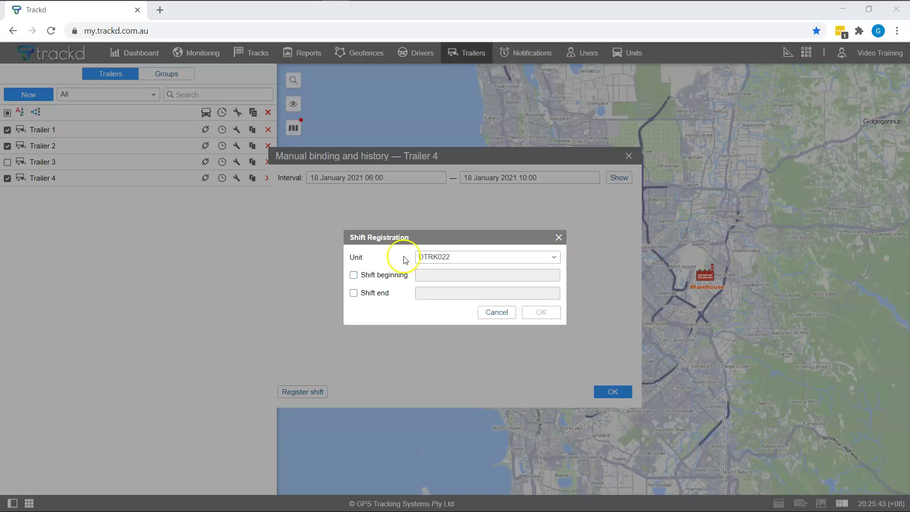
Step: Set the shift from 18 January 2021 06:00 to 10:00 and register it
click(353, 274)
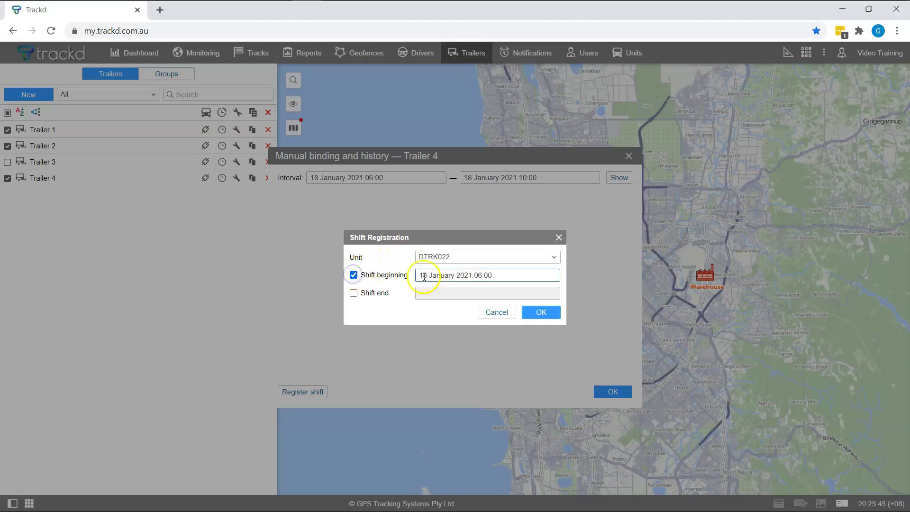
click(509, 275)
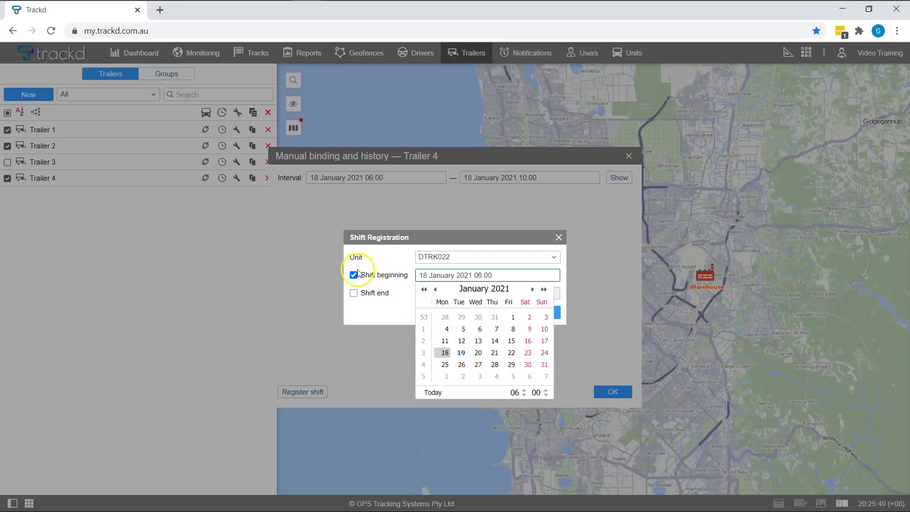
click(354, 293)
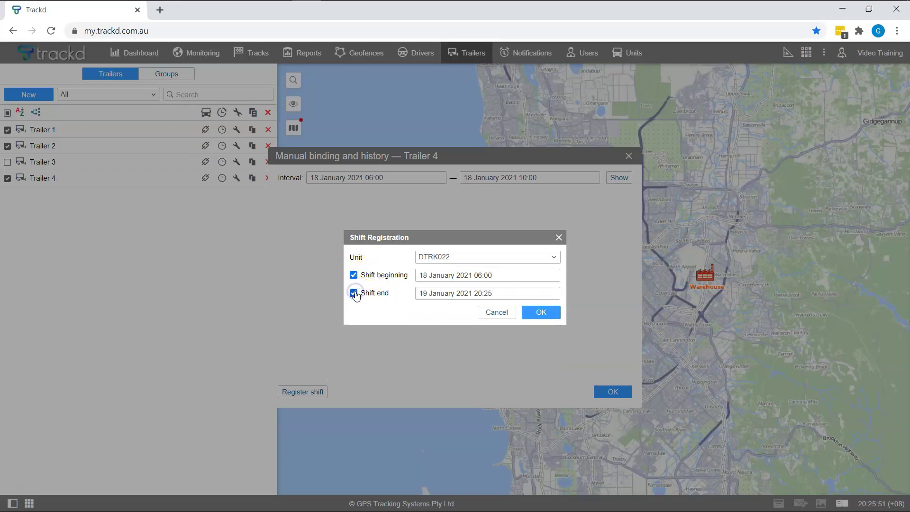
click(505, 293)
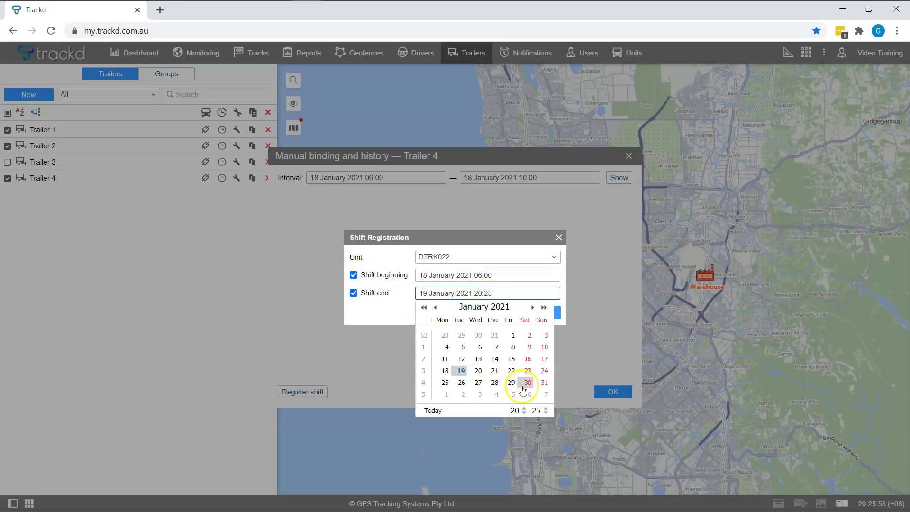
click(546, 412)
click(546, 413)
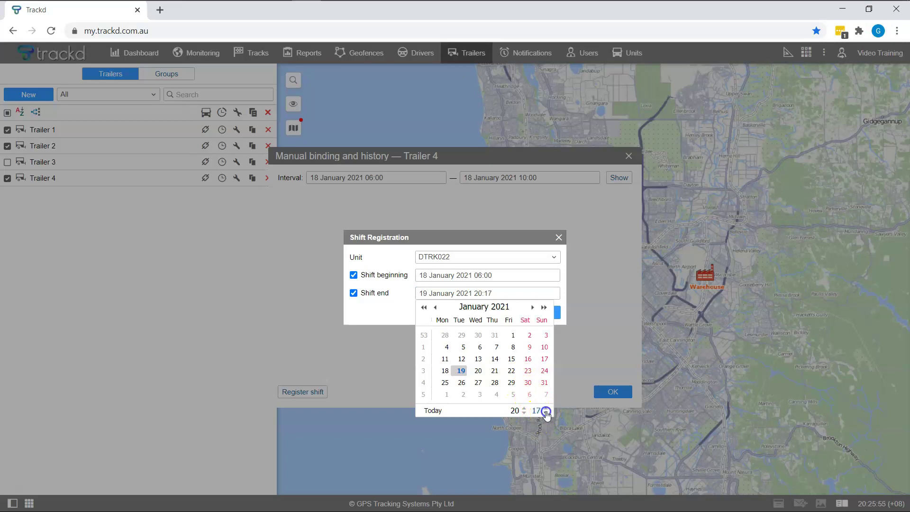
click(546, 413)
click(523, 413)
click(445, 370)
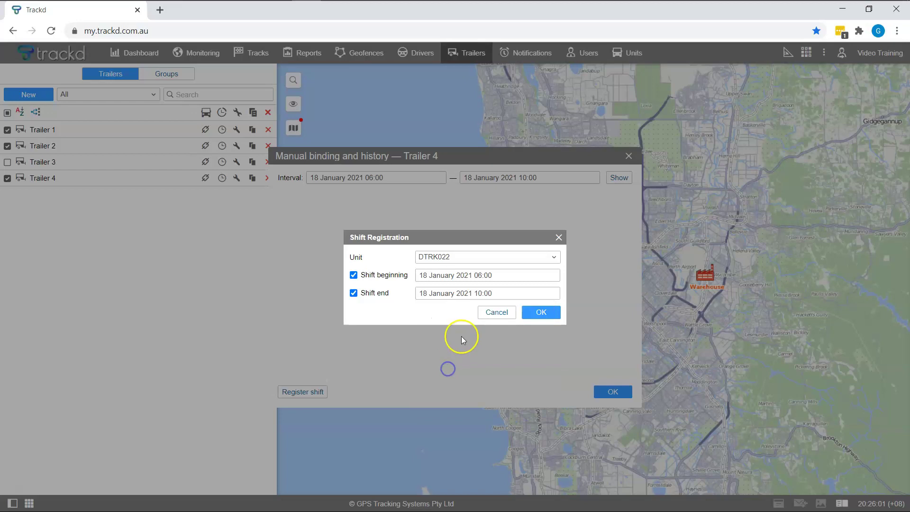
click(541, 312)
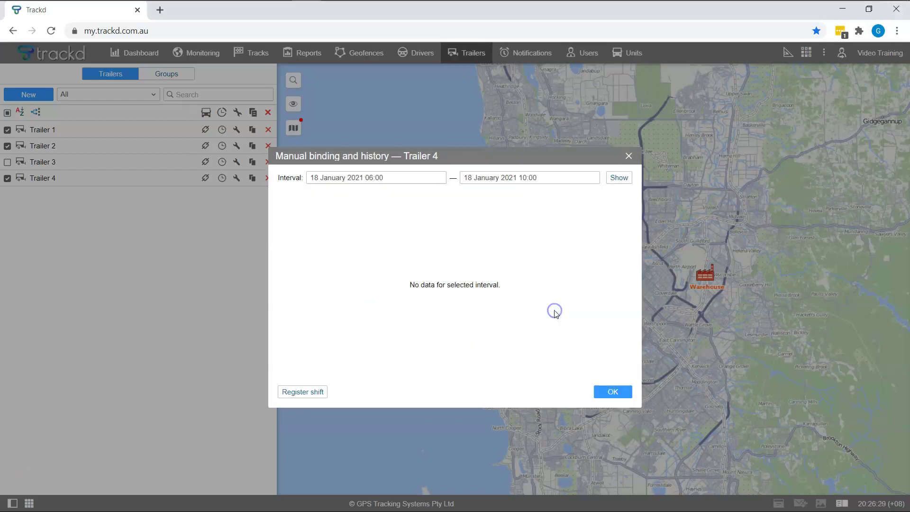
Step: Close the binding history and review Trailer 4's properties without changing anything
click(612, 391)
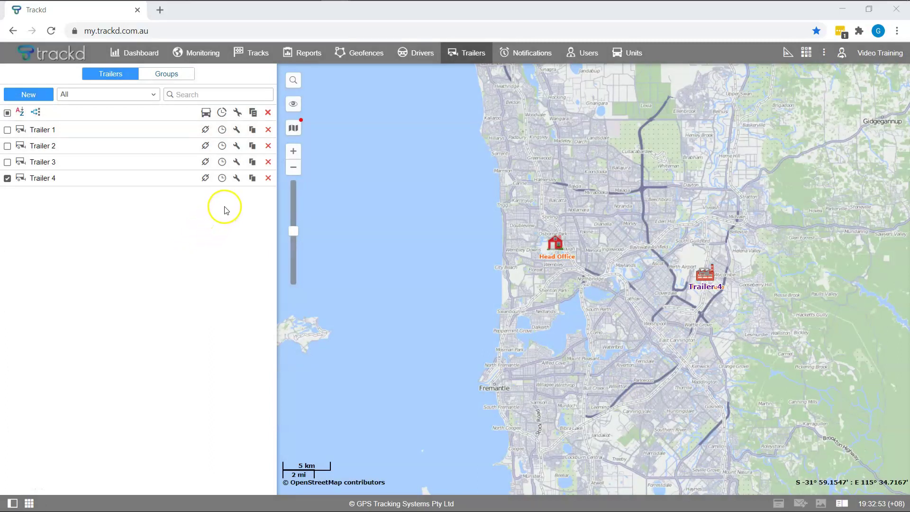
click(237, 179)
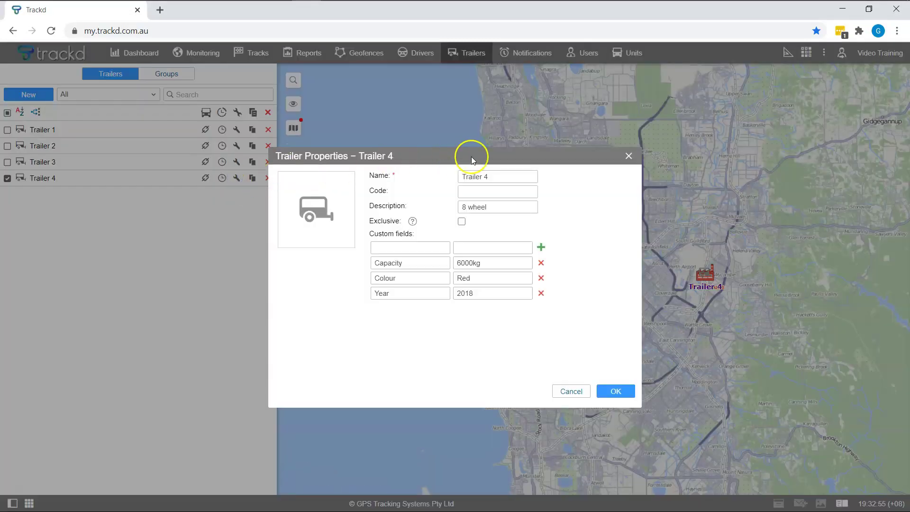
click(628, 156)
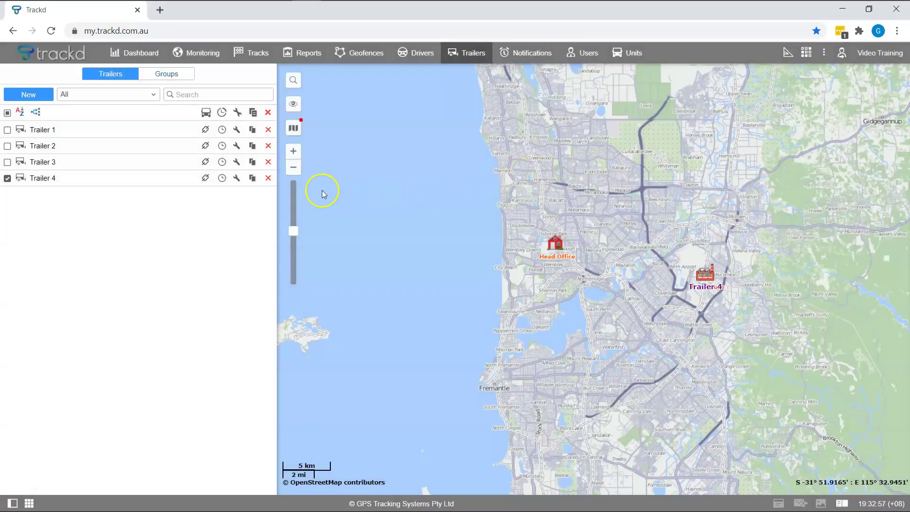
Step: Save a 'Copy of Trailer 4', then delete that copy and confirm
click(251, 182)
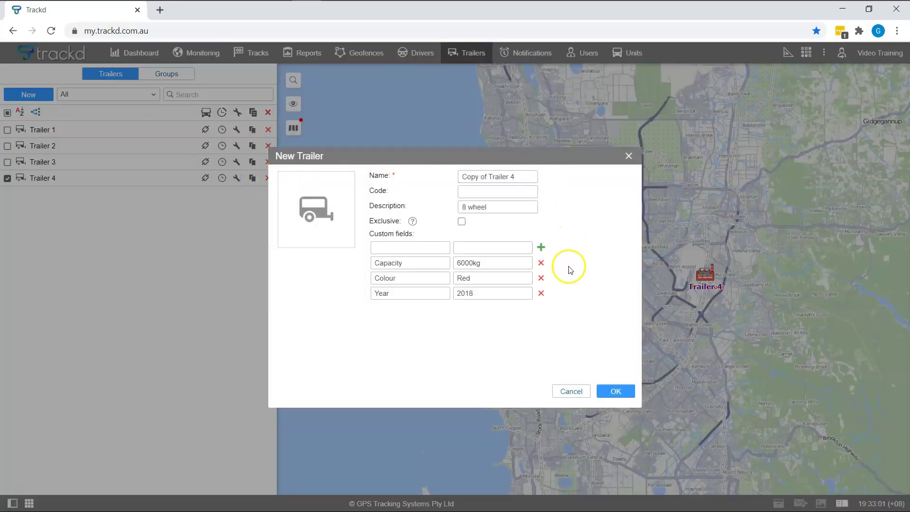
click(615, 392)
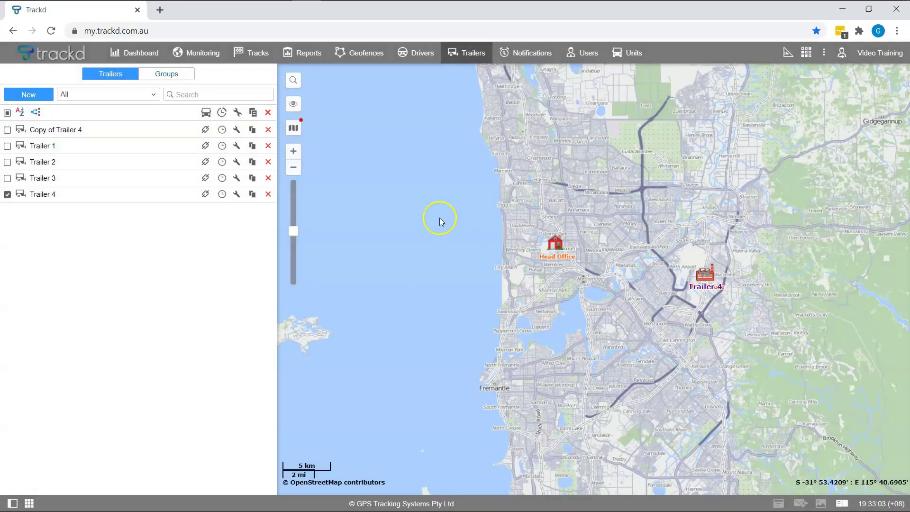
click(268, 131)
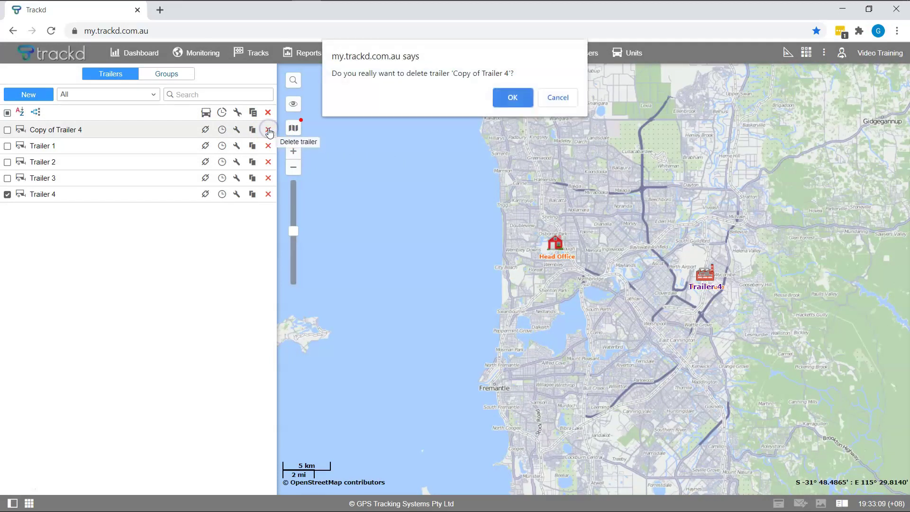
click(510, 105)
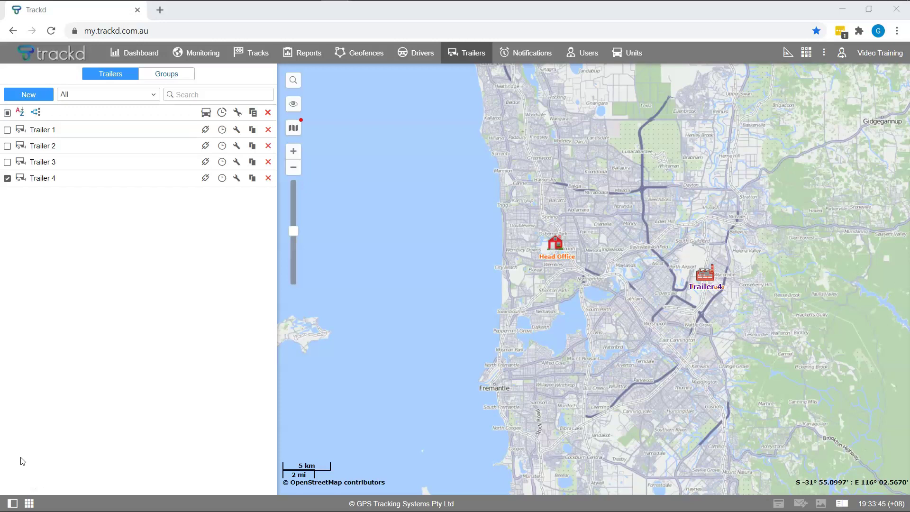
click(9, 469)
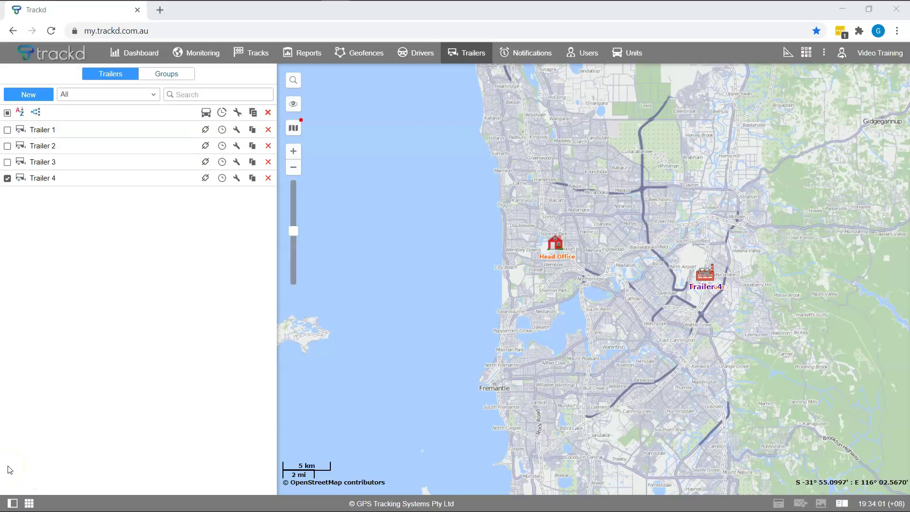